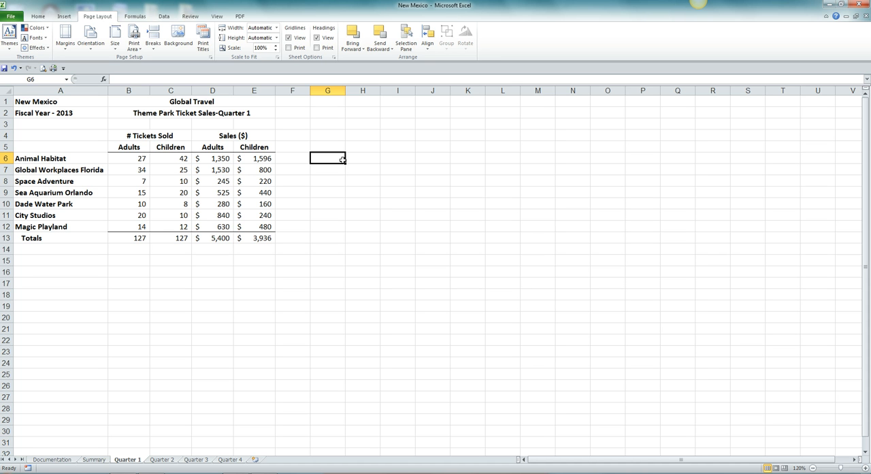
On the Summary sheet, enter =SUM('Quarter 1:Quarter 4'!B6) in B6 to total Animal Habitat's adult tickets across the quarterly sheets
left_click(93, 459)
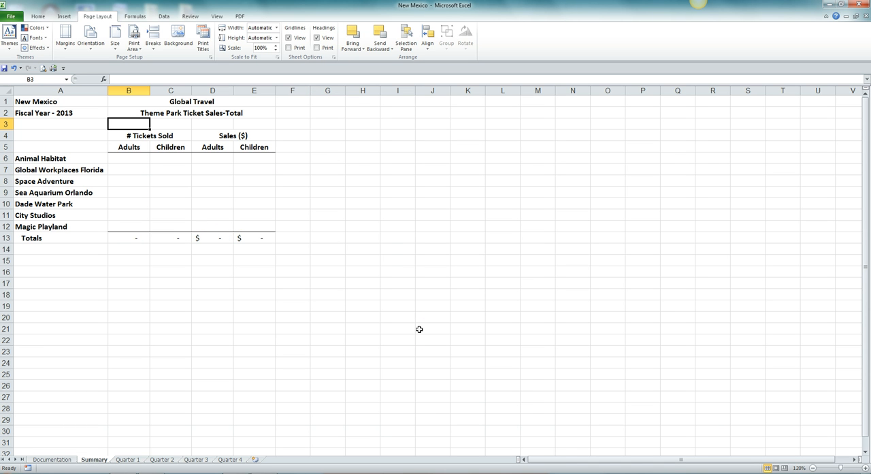
left_click(135, 157)
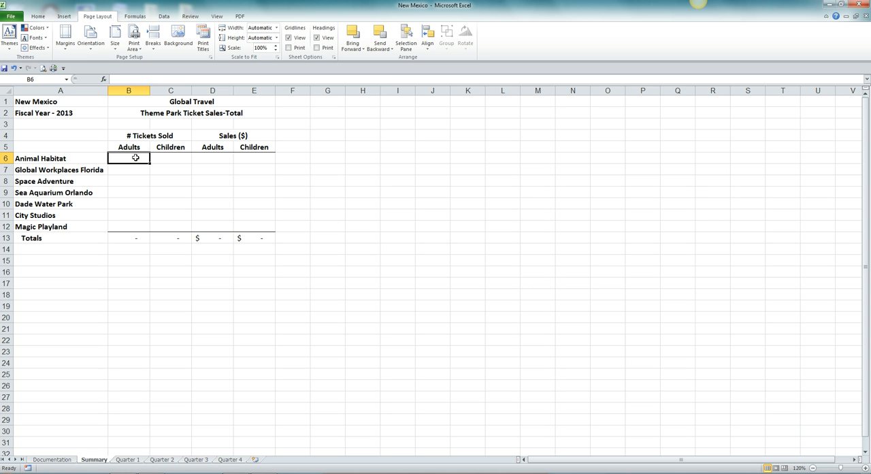
type("=sum")
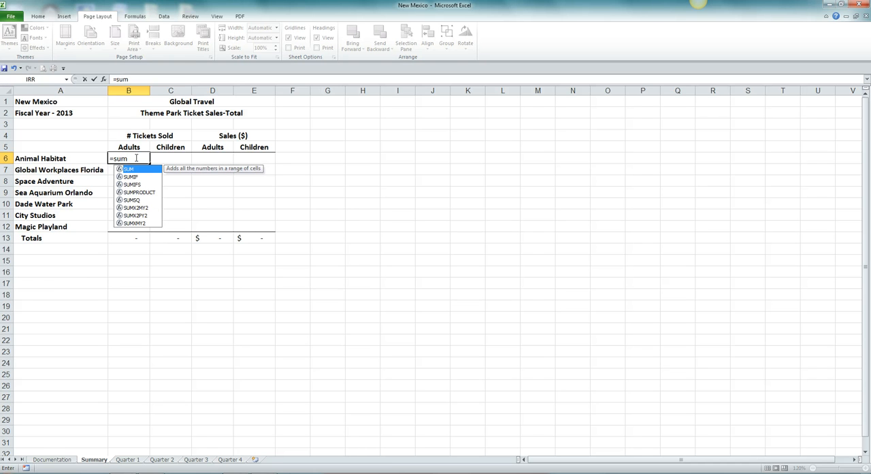
type("(")
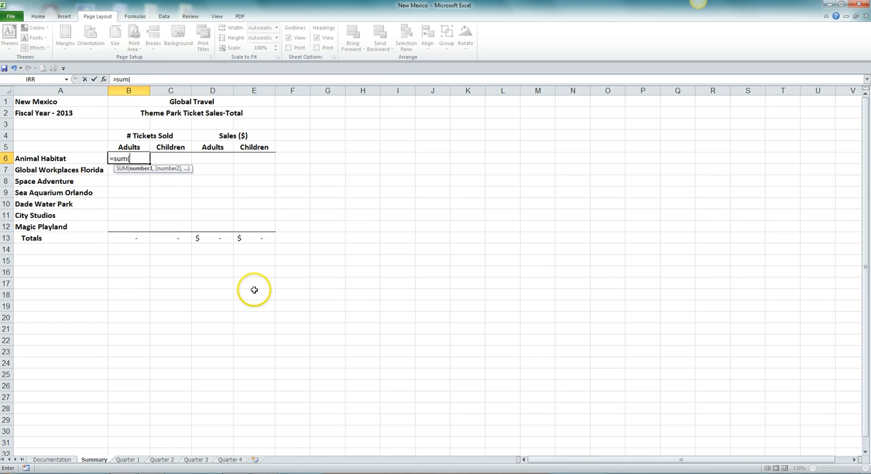
left_click(130, 460)
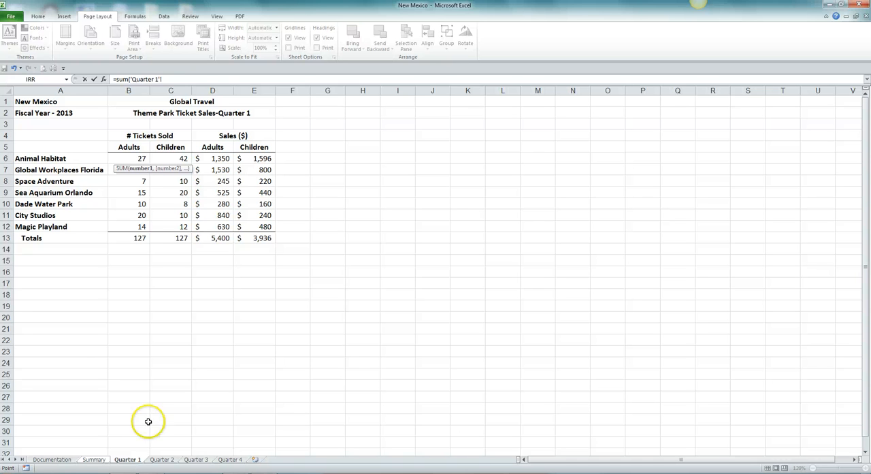
left_click(238, 460, "shift")
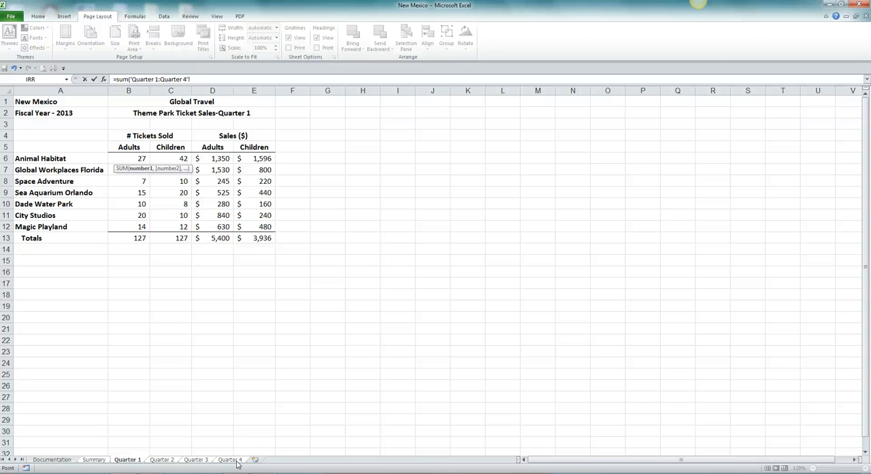
left_click(130, 159)
key("Return")
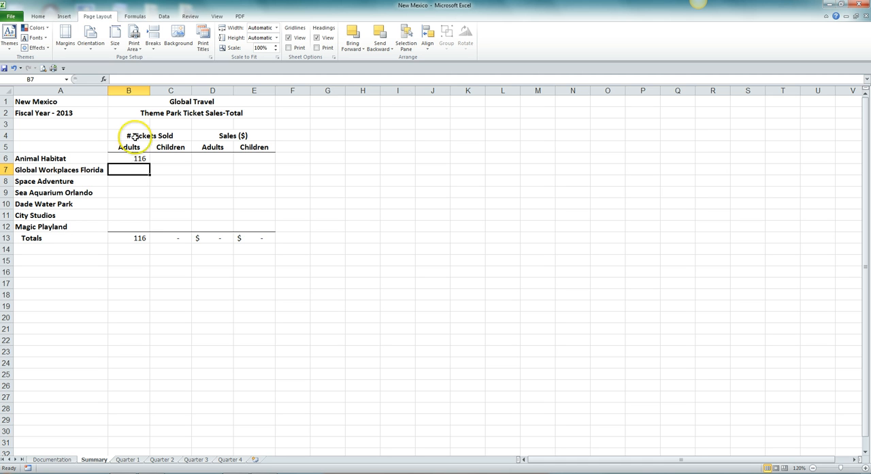
left_click(127, 158)
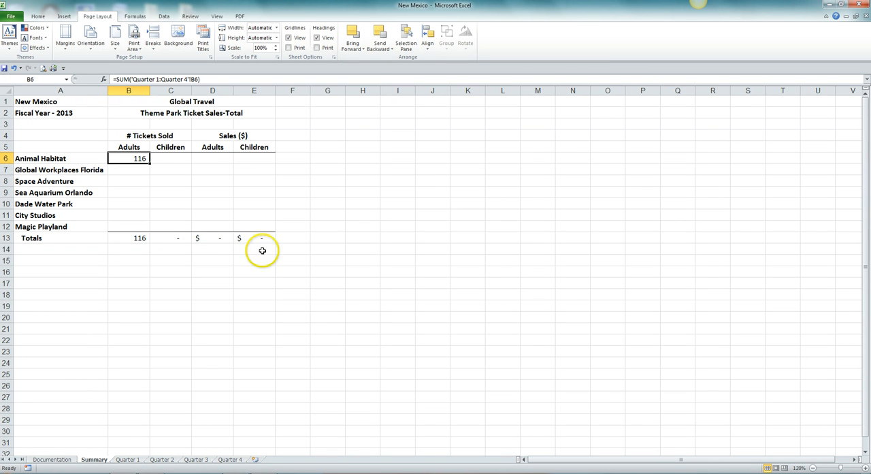
Enter =SUM('Quarter 1:Quarter 4'!C6) in Summary cell C6 to total Animal Habitat's children tickets across the four quarters
left_click(183, 157)
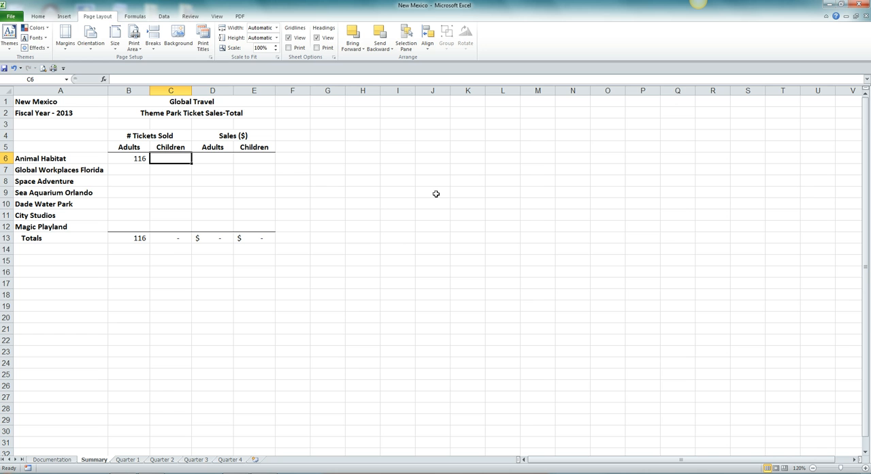
type("=")
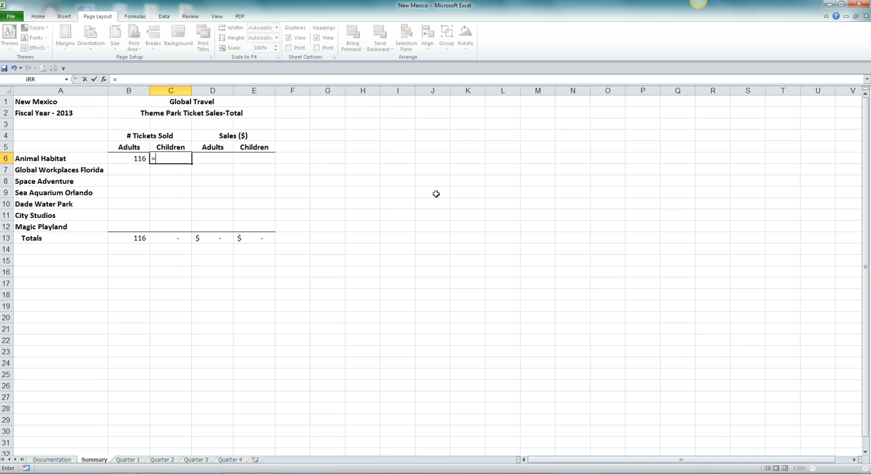
type("sum(")
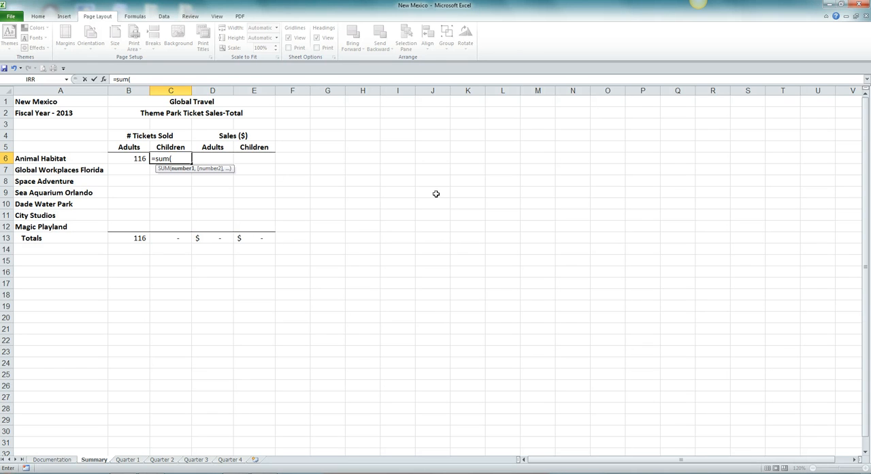
left_click(127, 460)
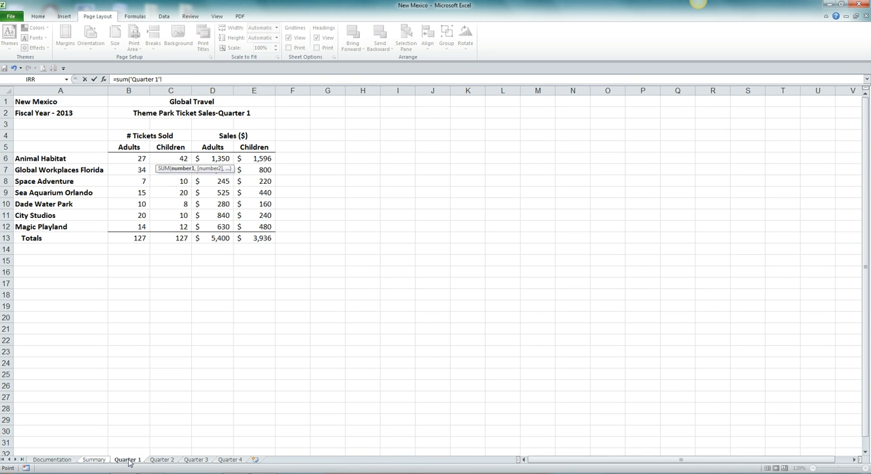
left_click(235, 460, "shift")
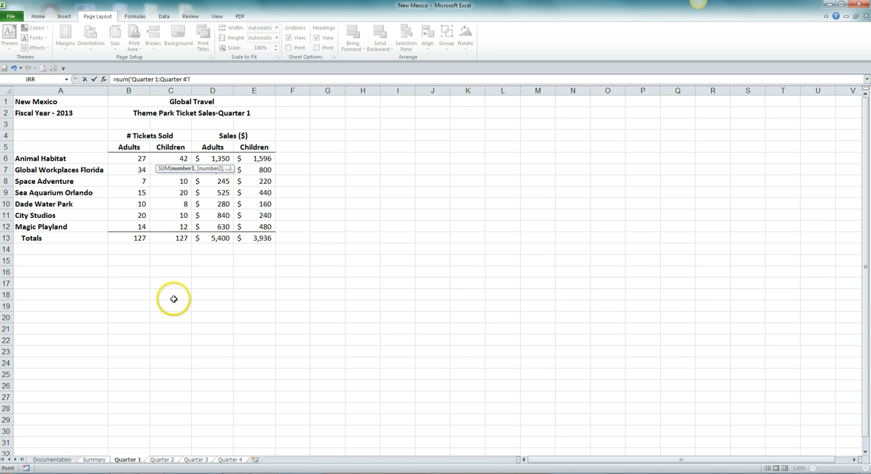
left_click(170, 160)
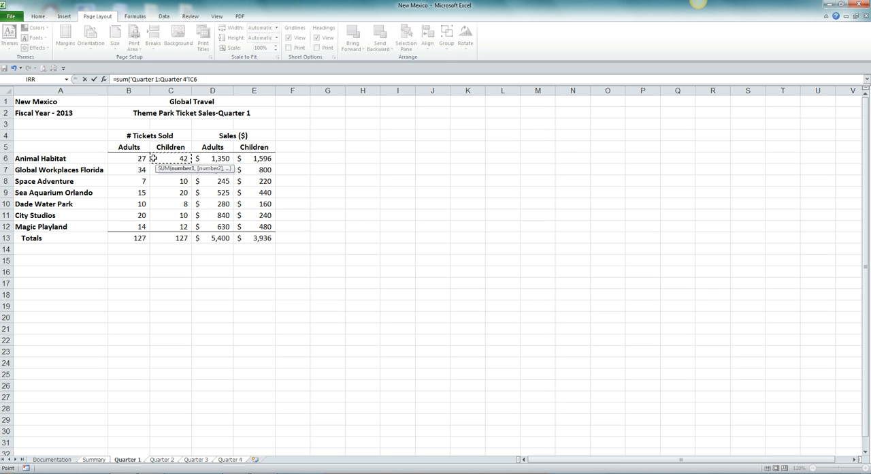
key("Return")
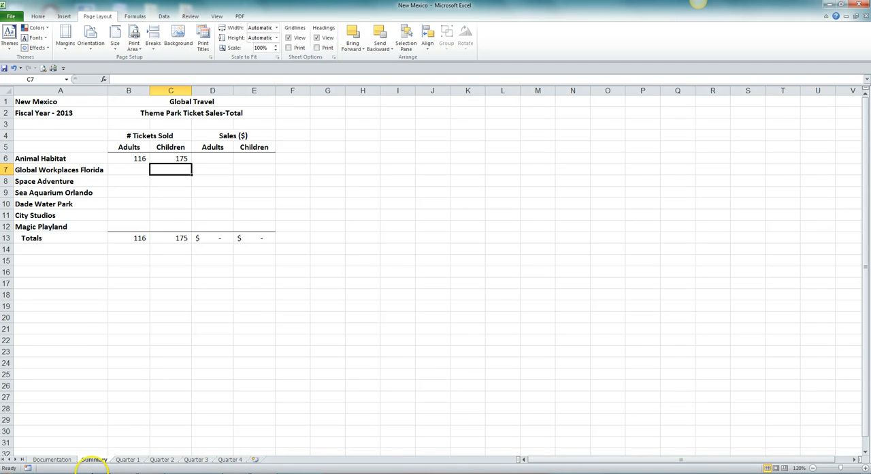
left_click(170, 157)
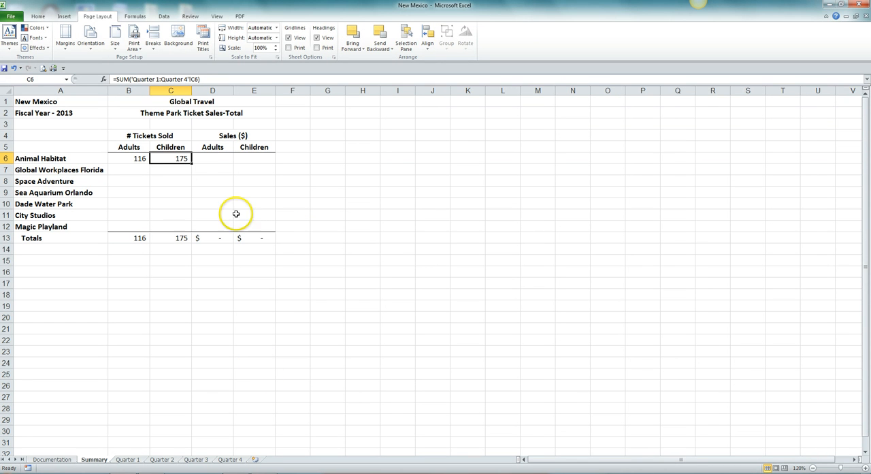
Enter =SUM('Quarter 1:Quarter 4'!D6) in Summary cell D6 to total Animal Habitat's adult sales across the four quarters
left_click(214, 159)
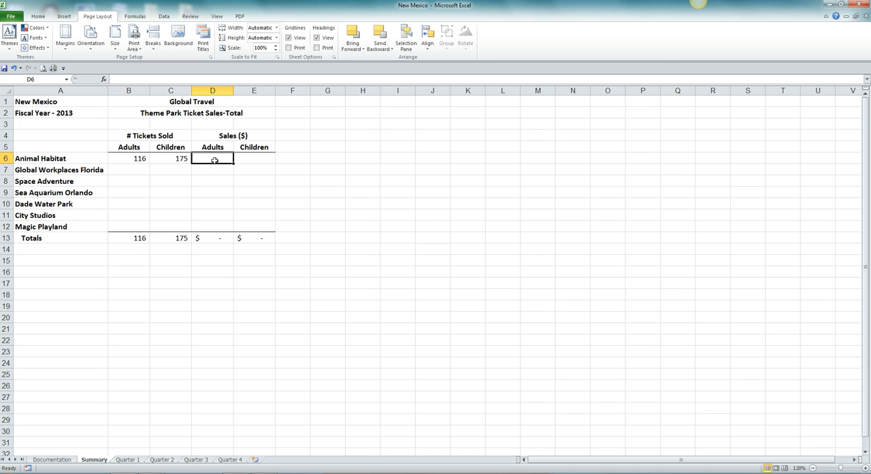
type("=")
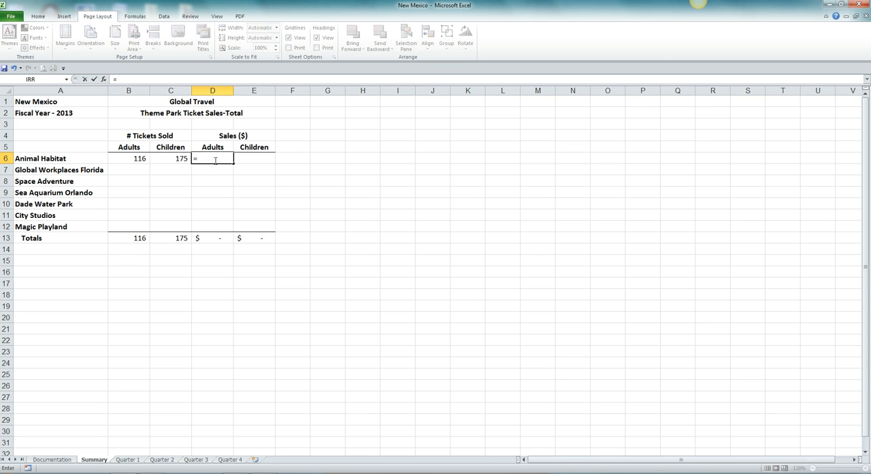
type("sum(")
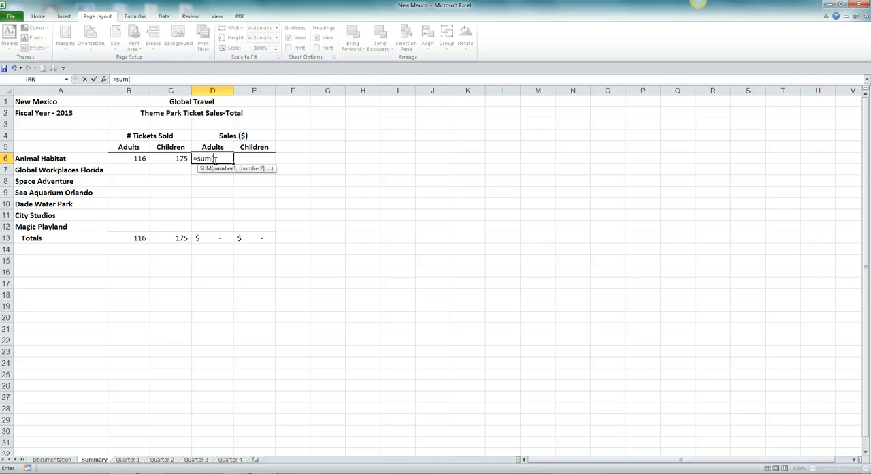
left_click(128, 460)
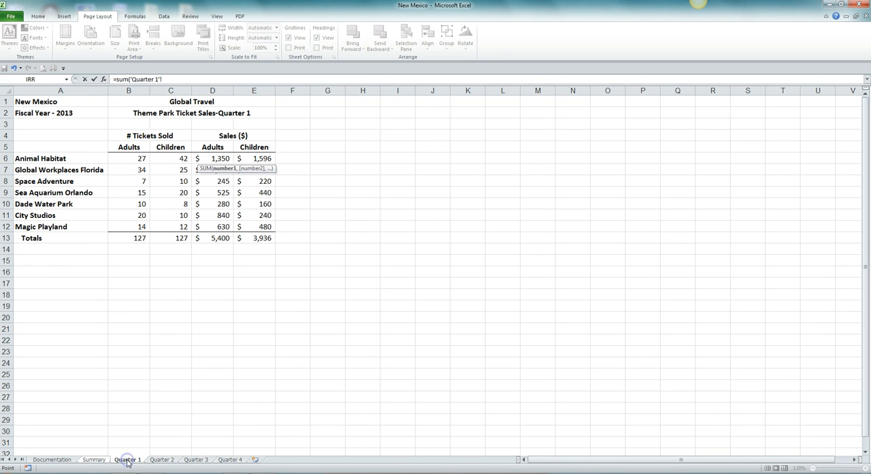
left_click(229, 461, "shift")
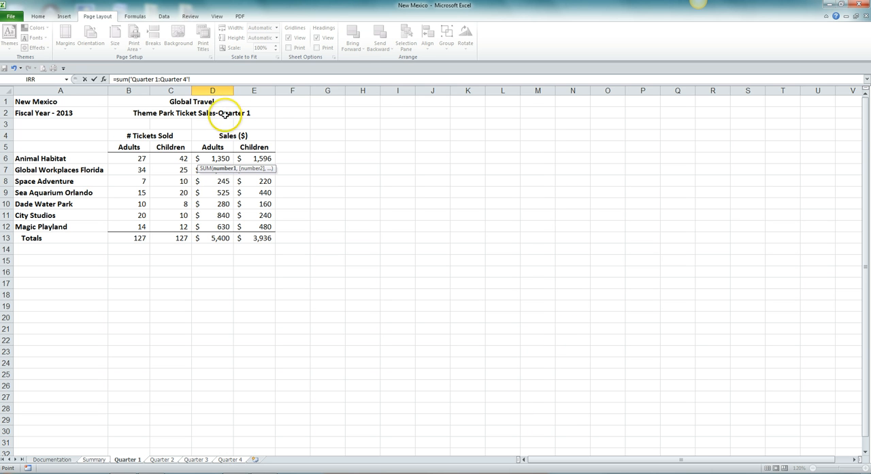
left_click(221, 159)
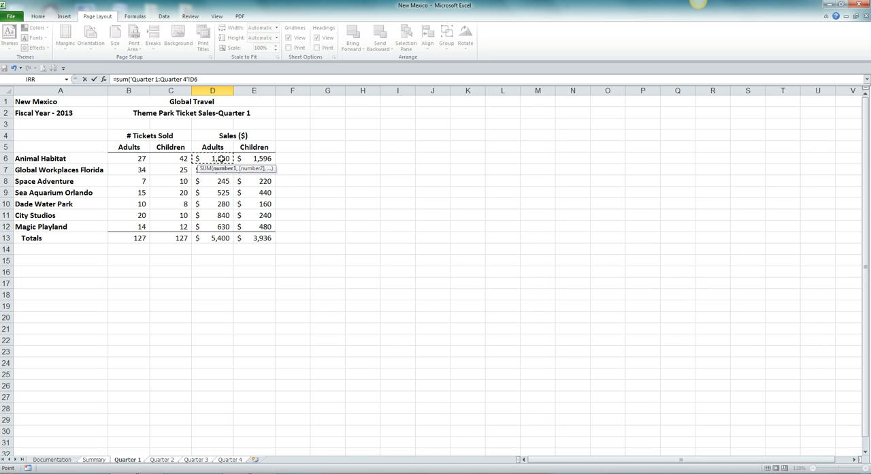
key("Return")
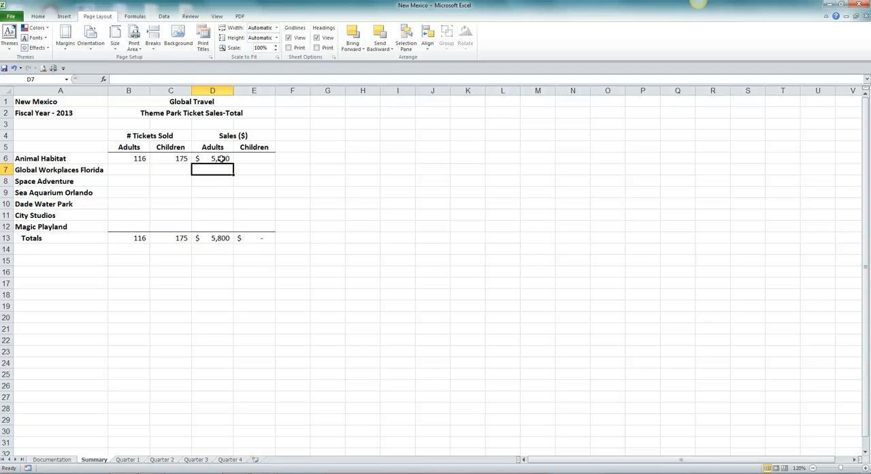
left_click(218, 158)
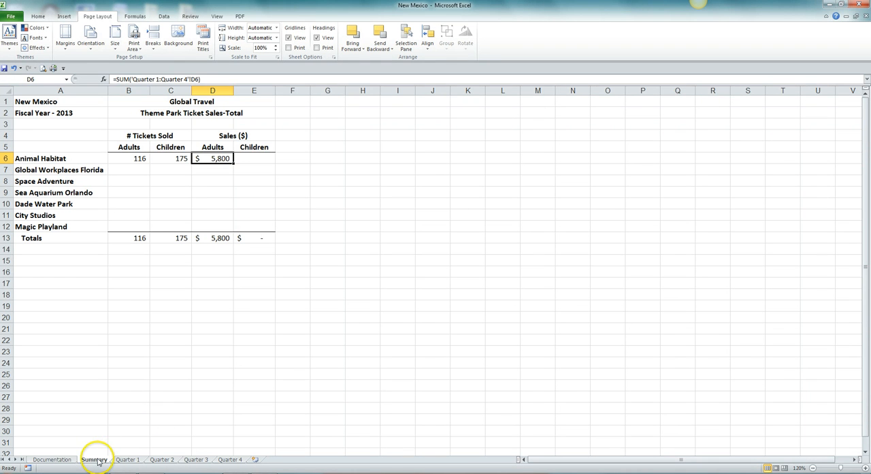
Enter =SUM('Quarter 1:Quarter 4'!E6) in Summary cell E6 to total Animal Habitat's children sales across the four quarters
left_click(248, 159)
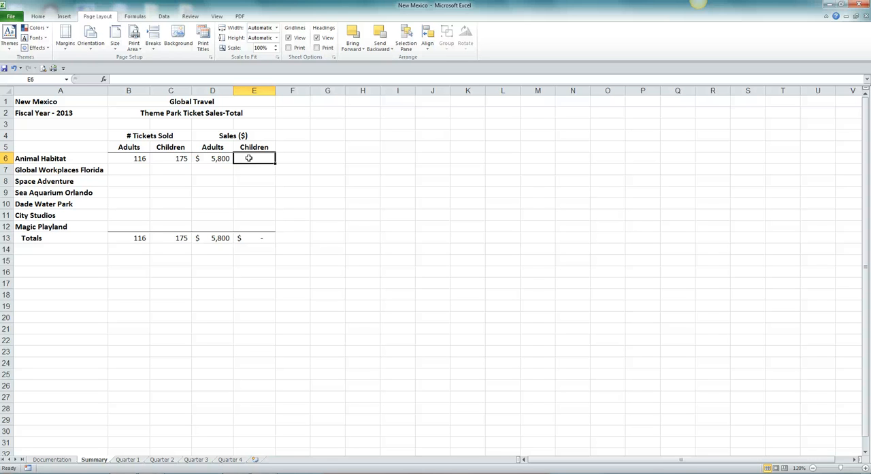
type("=")
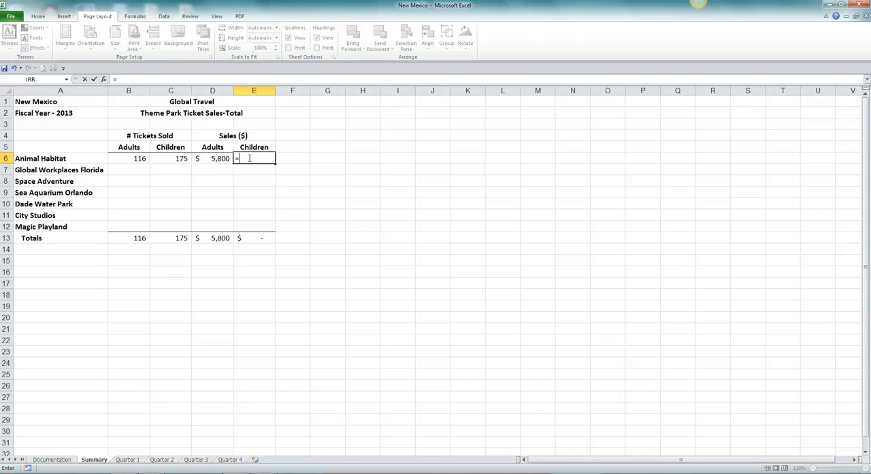
type("sum(")
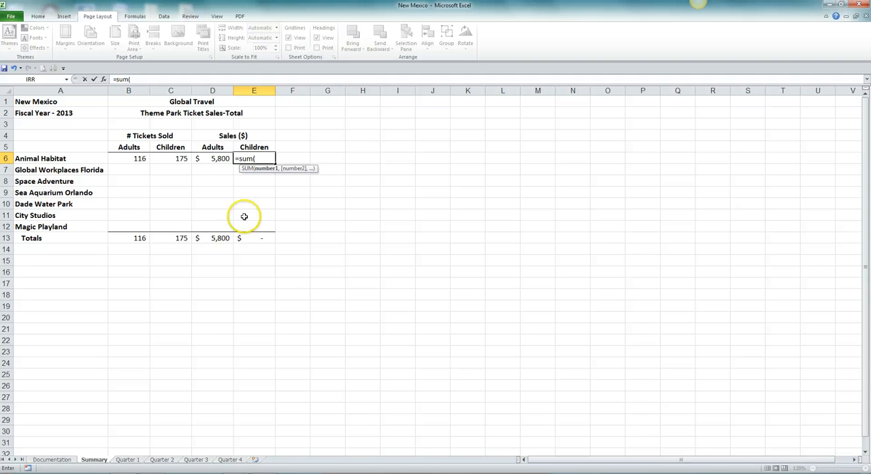
left_click(129, 460)
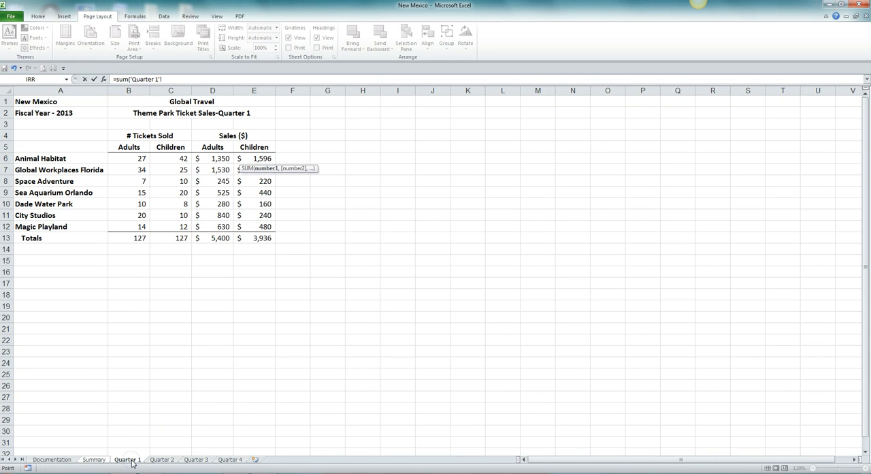
left_click(239, 461, "shift")
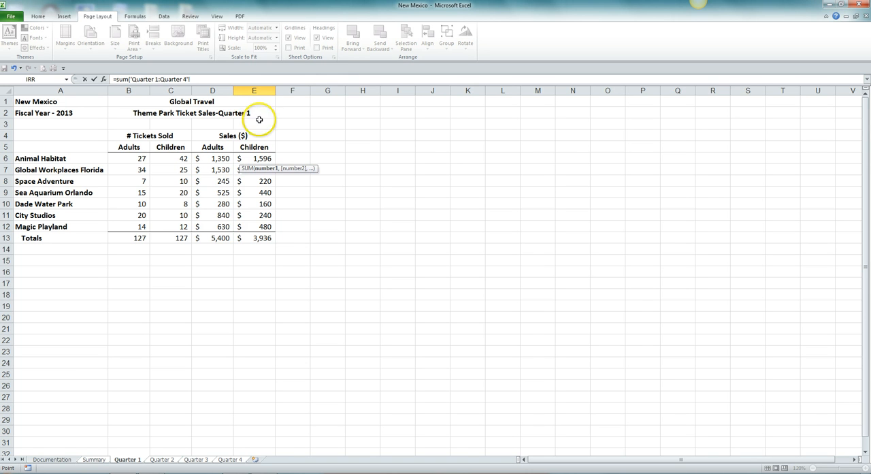
left_click(257, 158)
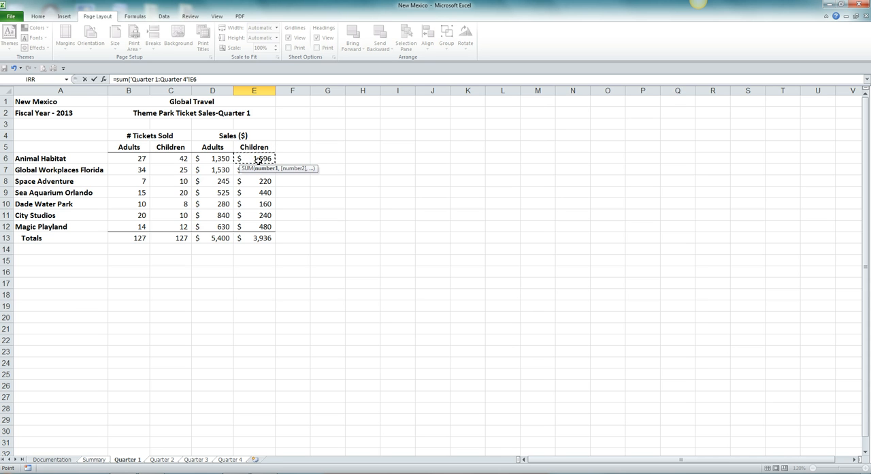
key("Return")
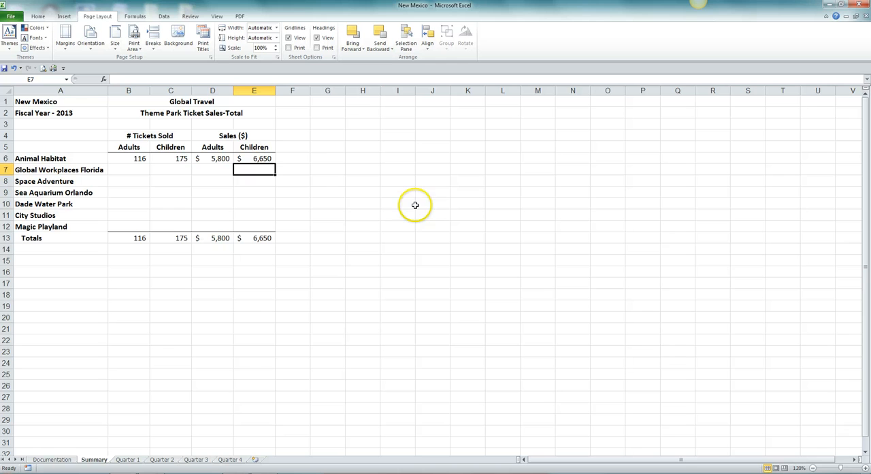
left_click(253, 158)
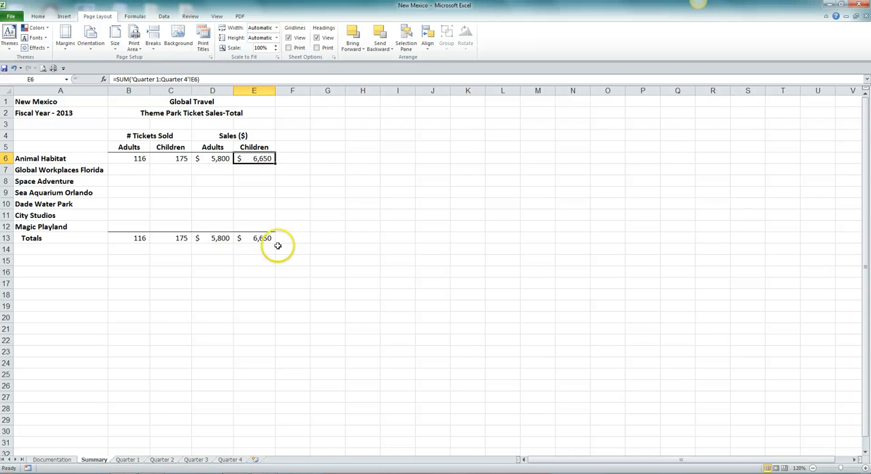
Fill the formulas in Summary cells B6:E6 down through row 12 for the remaining parks, using Fill Without Formatting
left_click(135, 162)
left_click_drag(140, 158, 234, 156)
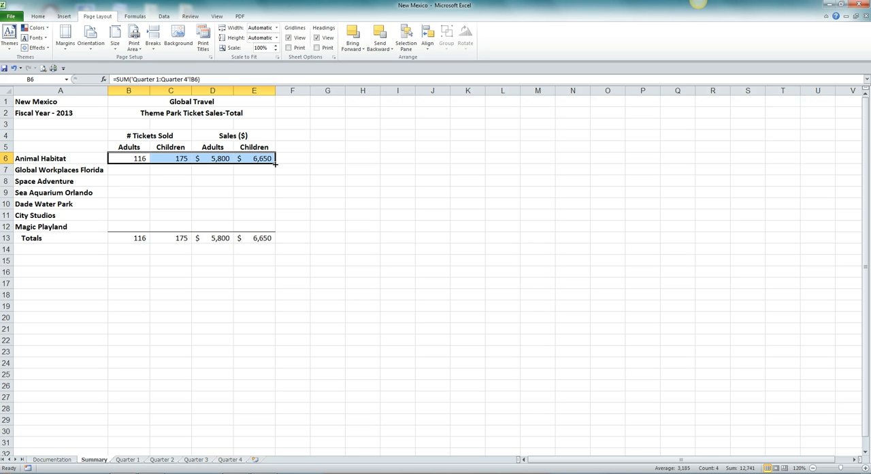
left_click_drag(275, 163, 277, 229)
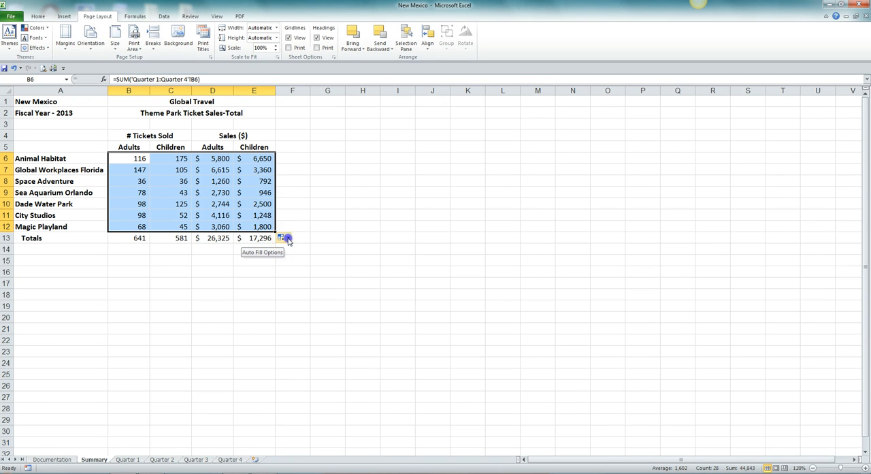
left_click(287, 238)
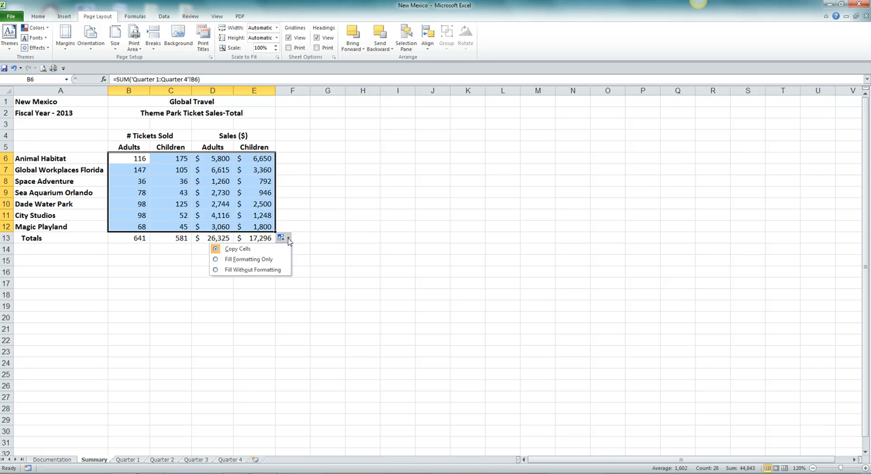
left_click(215, 270)
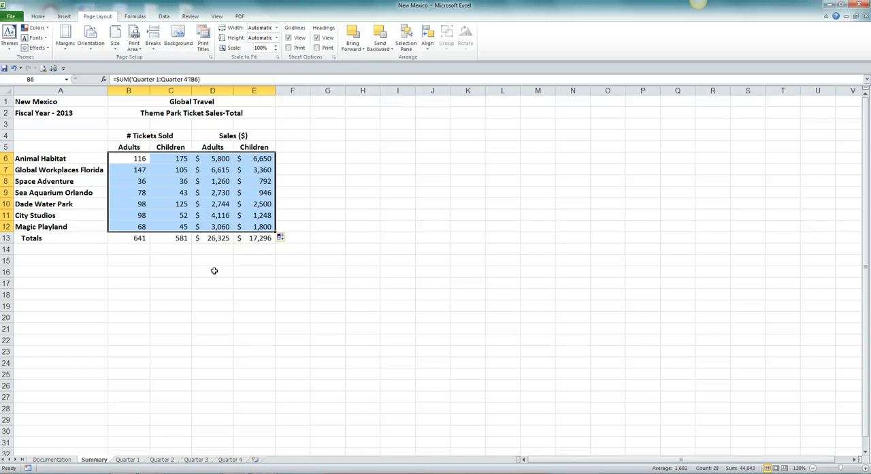
left_click(304, 215)
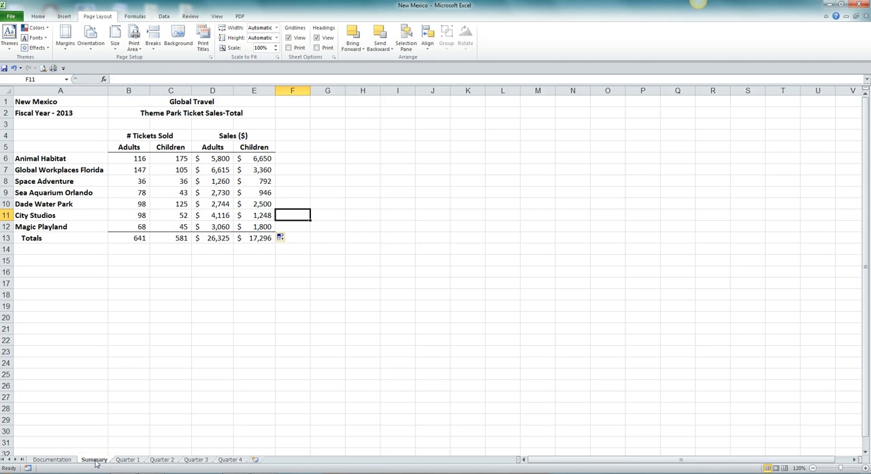
Review Summary cells B9 and B13, and change Sea Aquarium Orlando's adult tickets in Quarter 1 cell B9 to 17
left_click(129, 194)
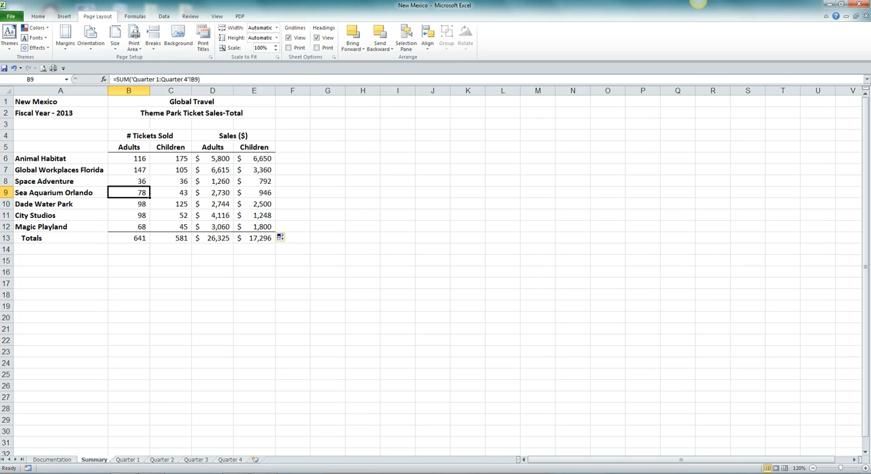
left_click(134, 237)
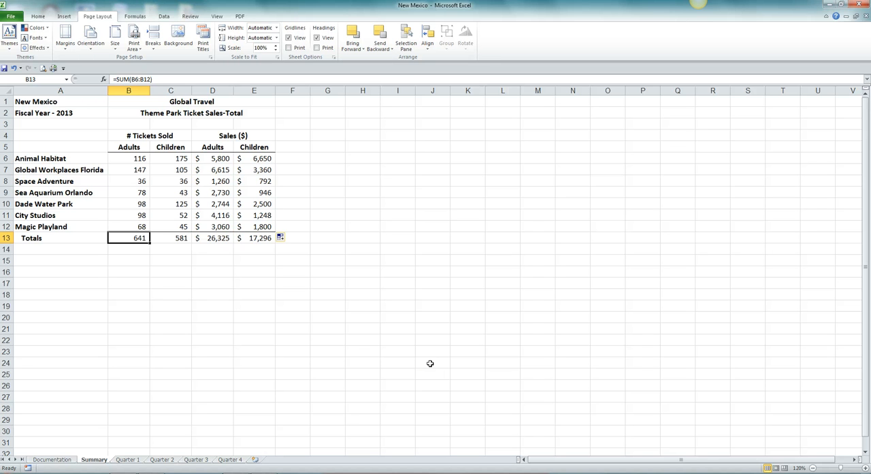
left_click(126, 459)
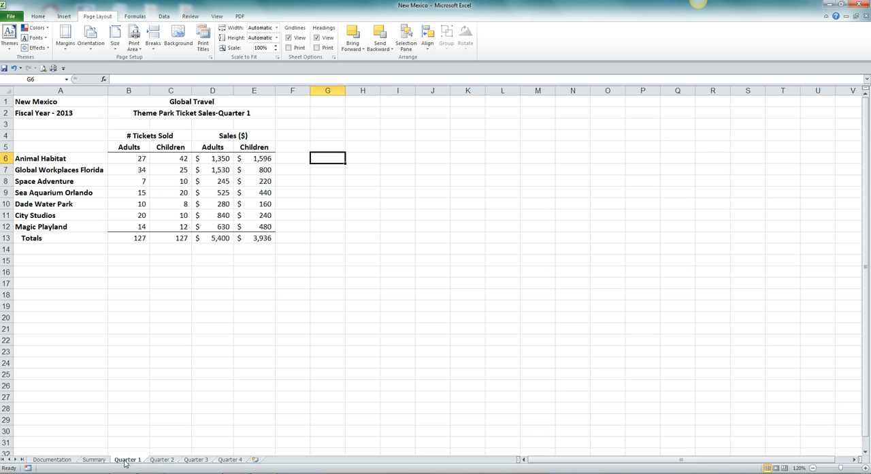
left_click(124, 194)
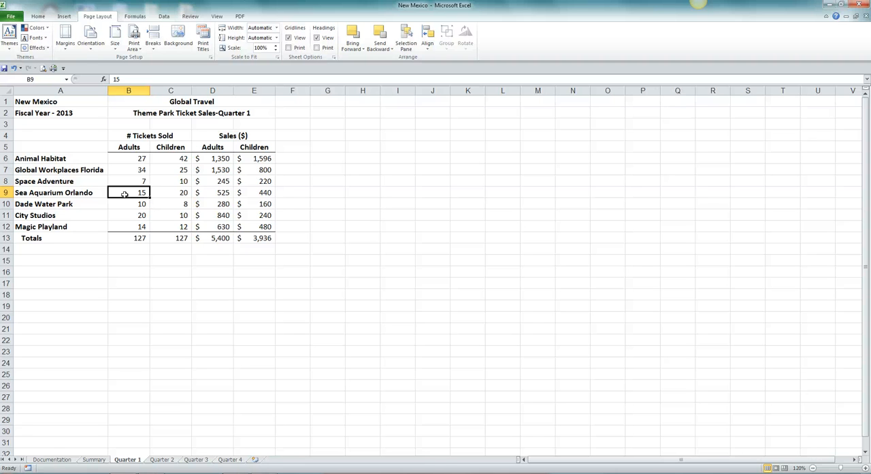
type("17")
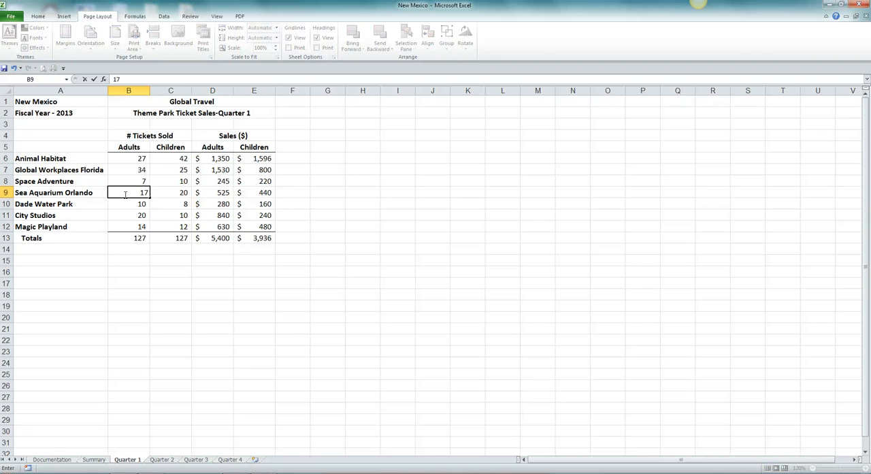
key("Return")
Check Sea Aquarium Orlando's adult tickets in B9 and the adult total in B13 on both the Quarter 1 and Summary sheets
left_click(125, 193)
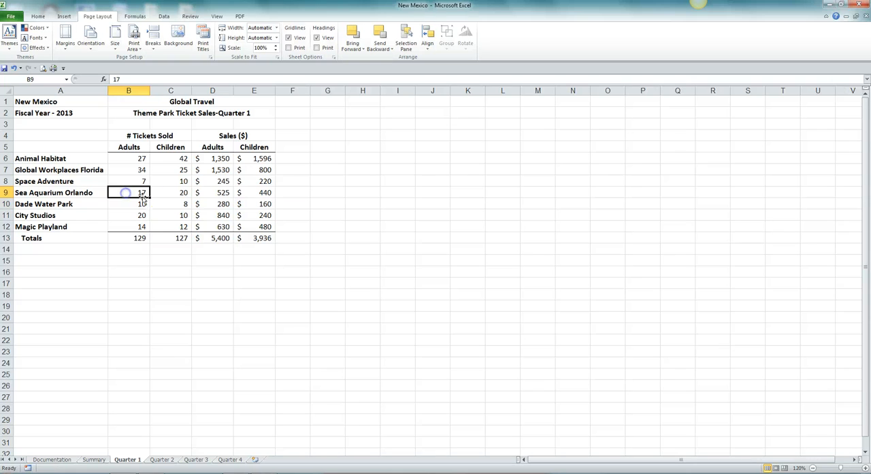
left_click(139, 237)
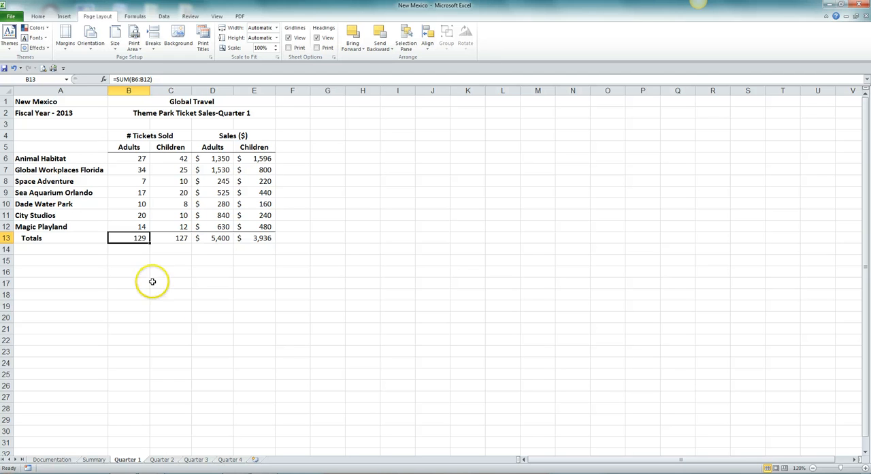
left_click(95, 461)
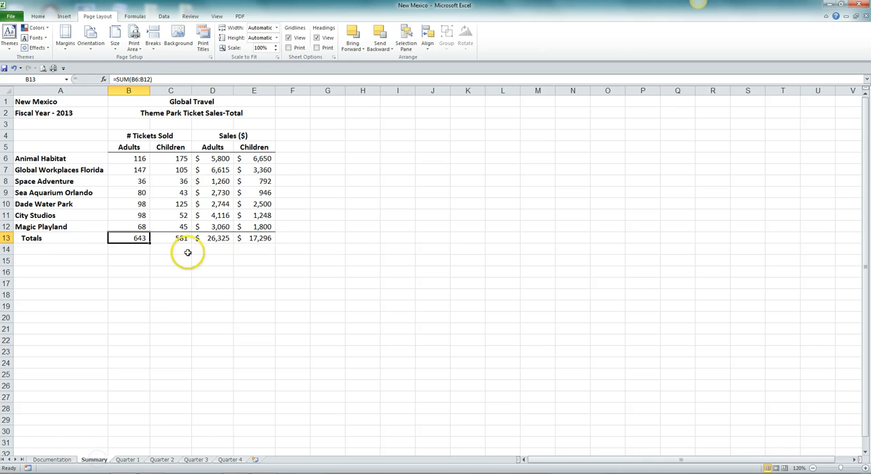
left_click(140, 194)
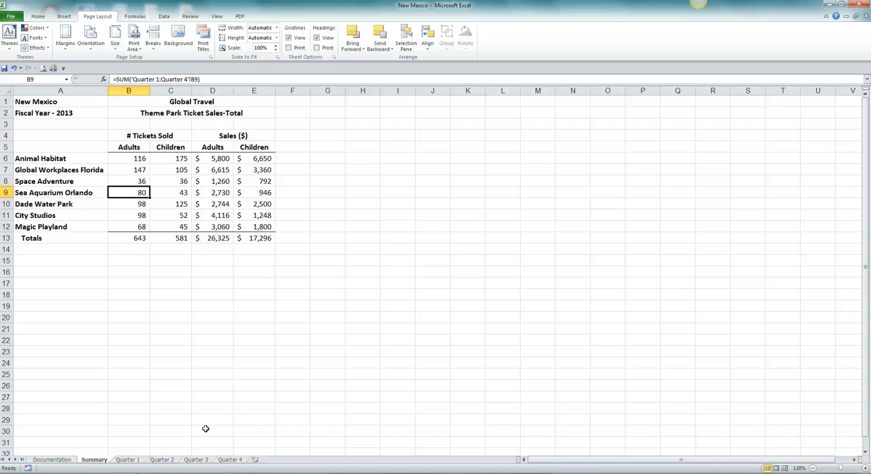
left_click(136, 239)
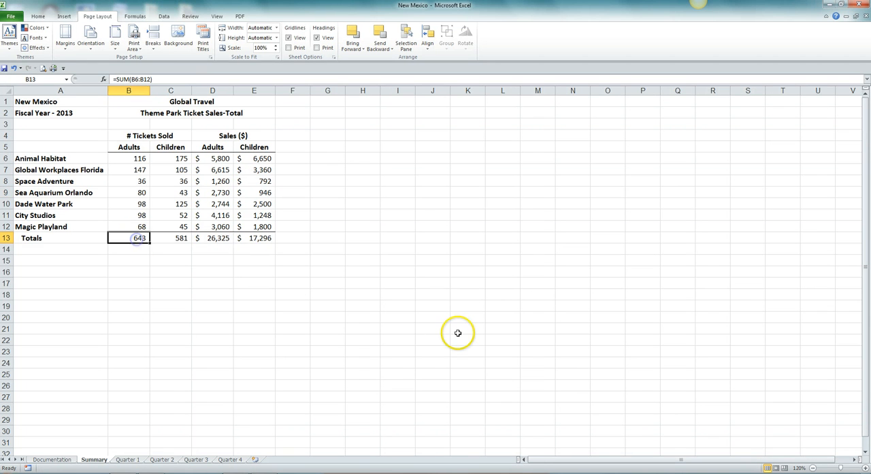